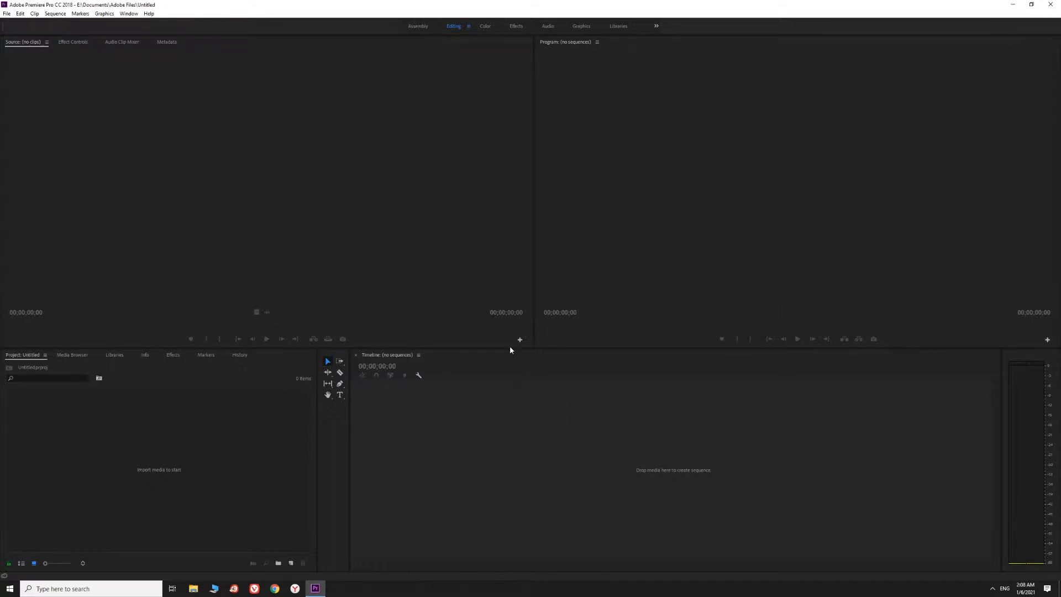
Import the gameplay video from the Star Wars Jedi Fallen Order folder in Videos and create a sequence from it.
{"action": "left_click", "coordinate": [8, 13]}
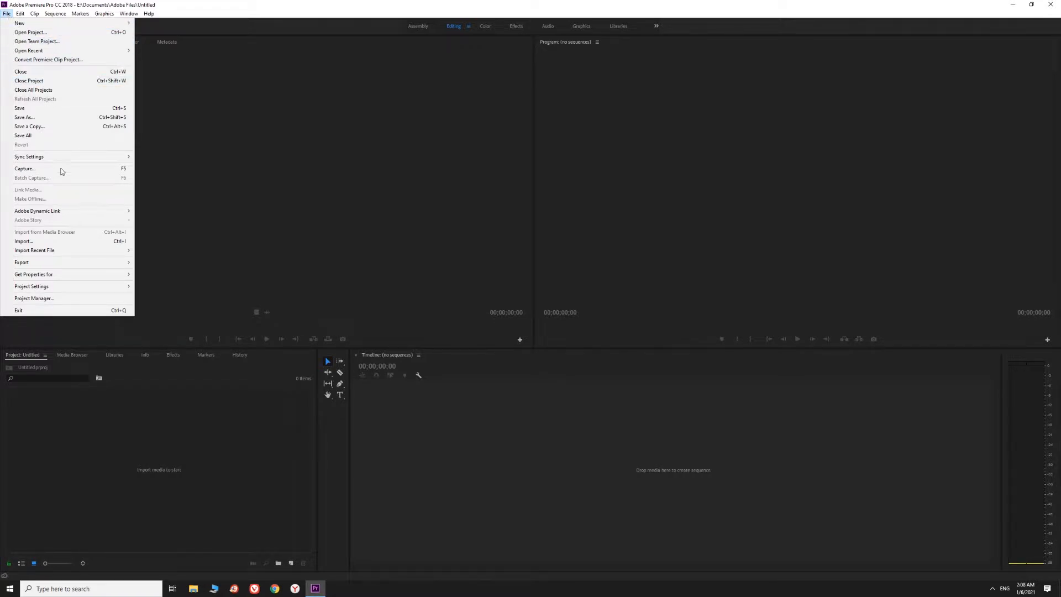
{"action": "left_click", "coordinate": [66, 241]}
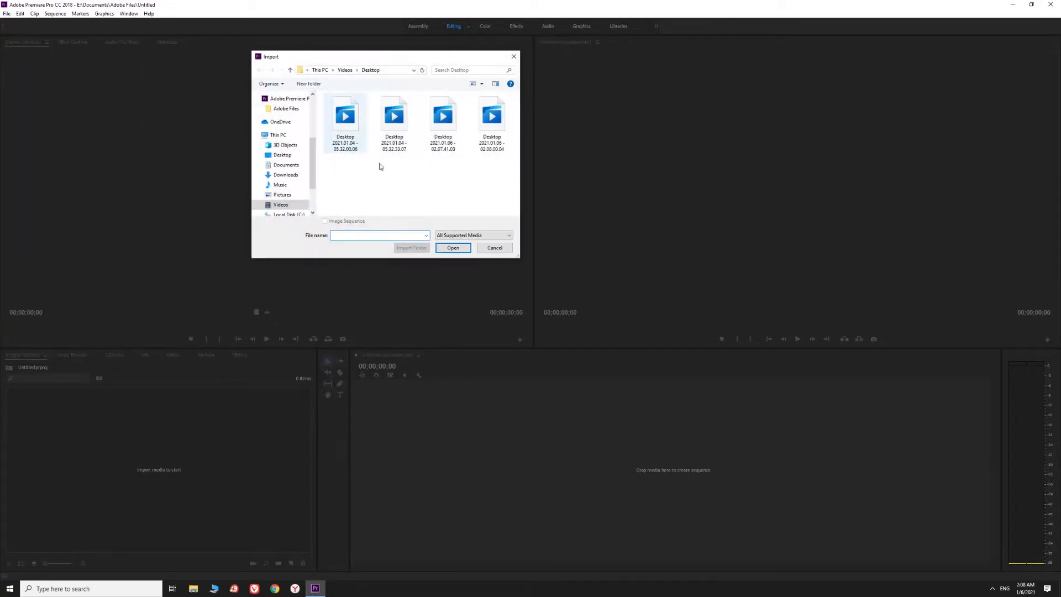
{"action": "left_click_drag", "start_coordinate": [493, 57], "coordinate": [514, 57]}
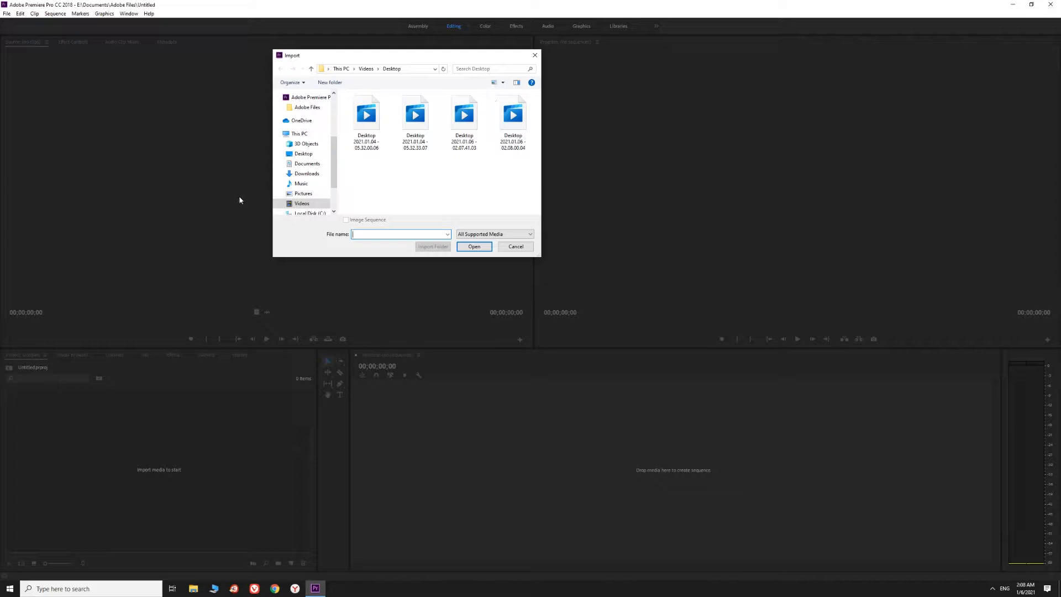
{"action": "left_click", "coordinate": [301, 203]}
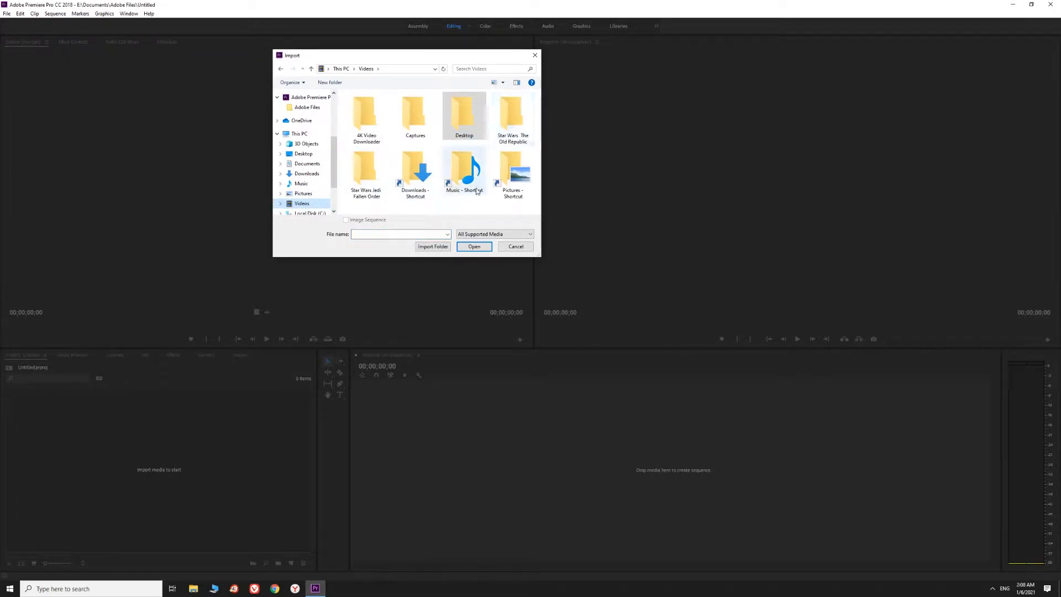
{"action": "double_click", "coordinate": [366, 180]}
{"action": "left_click", "coordinate": [415, 124]}
{"action": "left_click", "coordinate": [474, 247]}
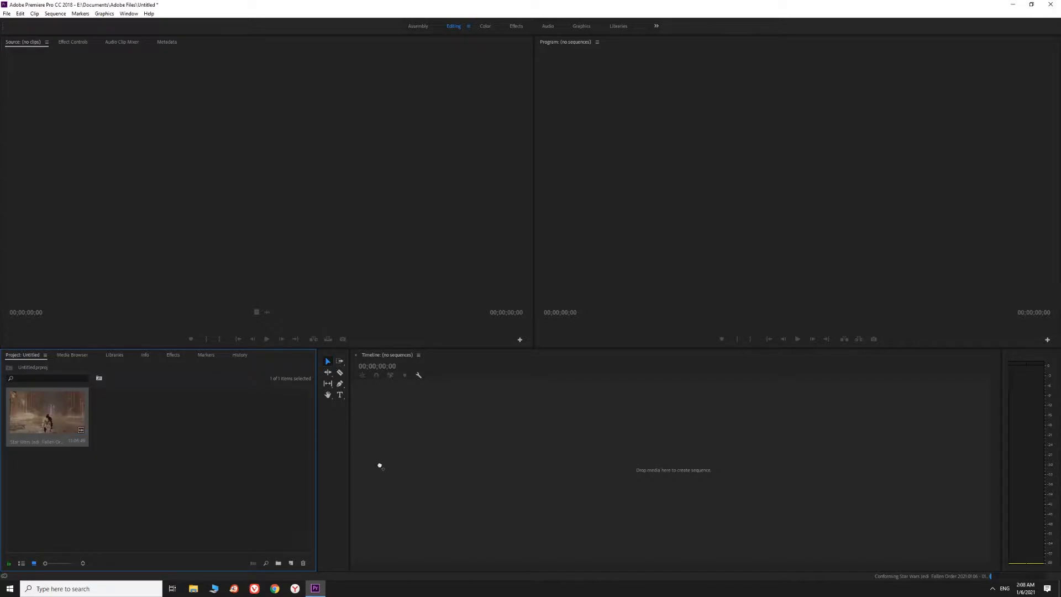
{"action": "left_click_drag", "start_coordinate": [47, 415], "coordinate": [380, 468]}
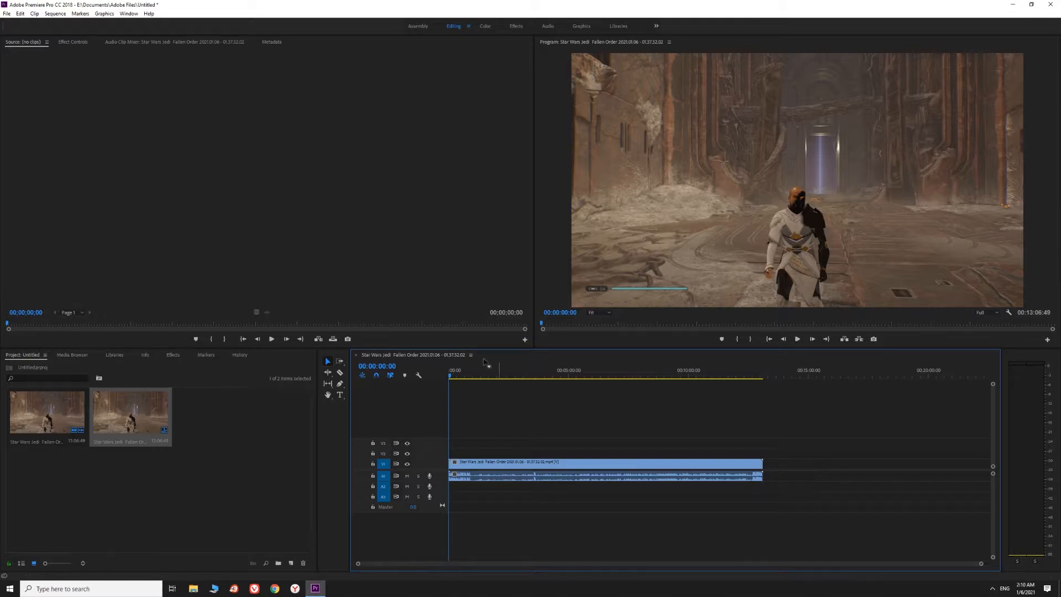
Preview the sequence from its start and from about 00:01:08, and stop the playback.
{"action": "left_click_drag", "start_coordinate": [450, 378], "coordinate": [450, 406]}
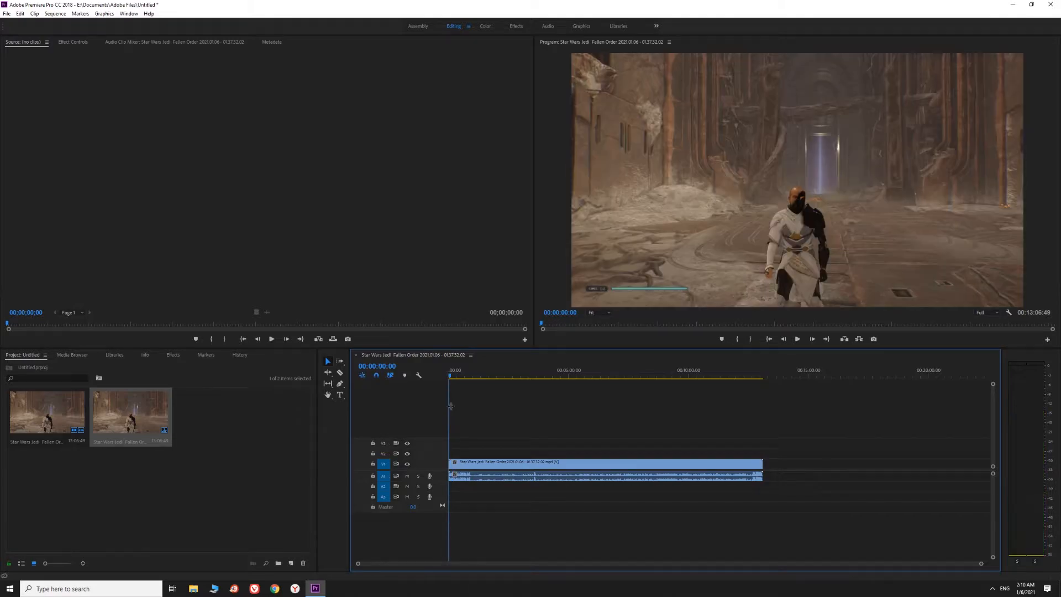
{"action": "left_click", "coordinate": [798, 343]}
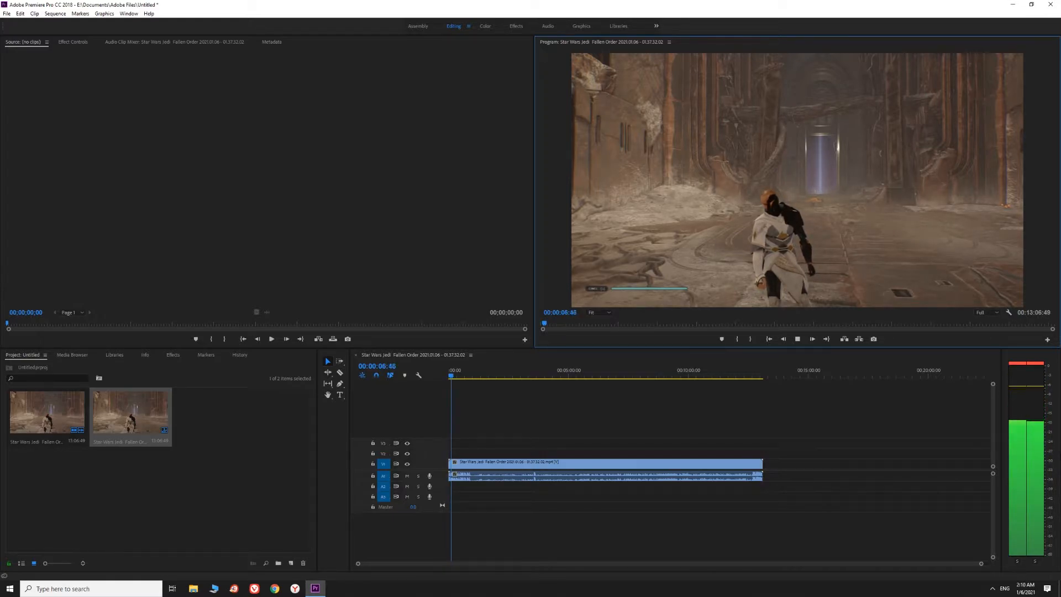
{"action": "left_click_drag", "start_coordinate": [452, 375], "coordinate": [477, 397]}
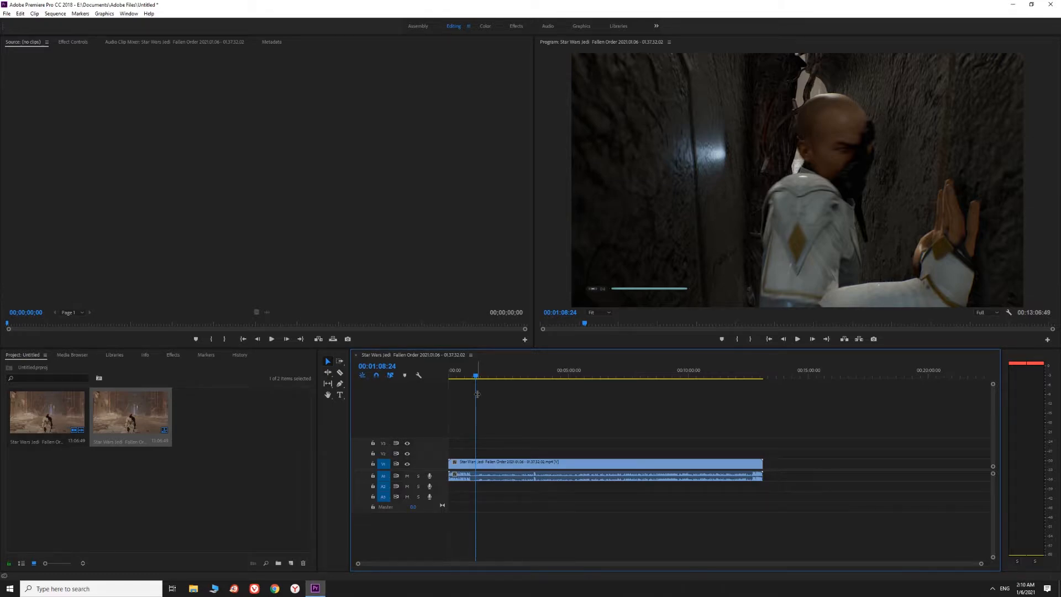
{"action": "left_click", "coordinate": [797, 339]}
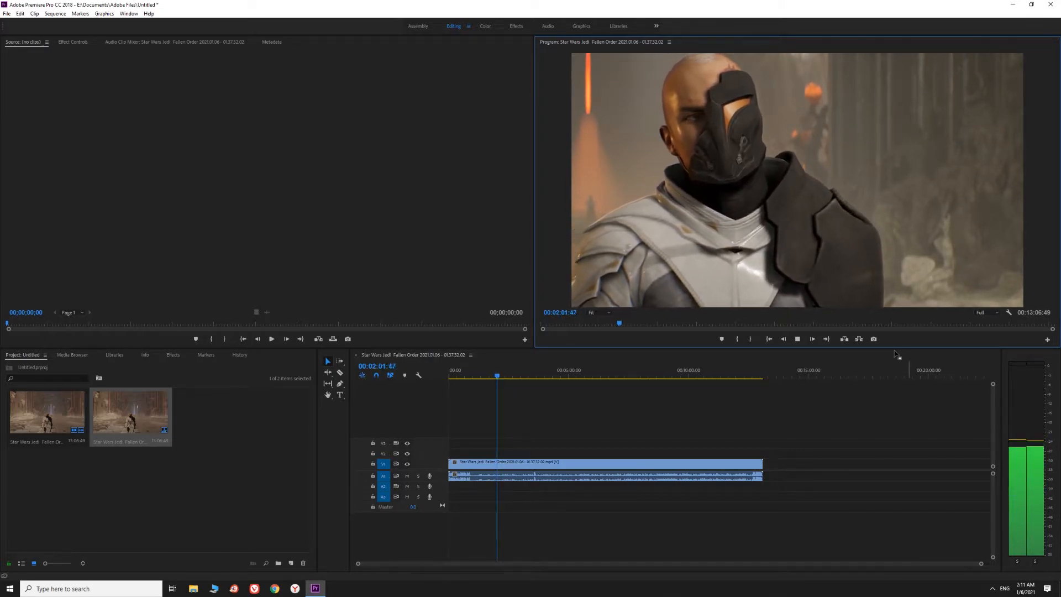
{"action": "left_click", "coordinate": [799, 341]}
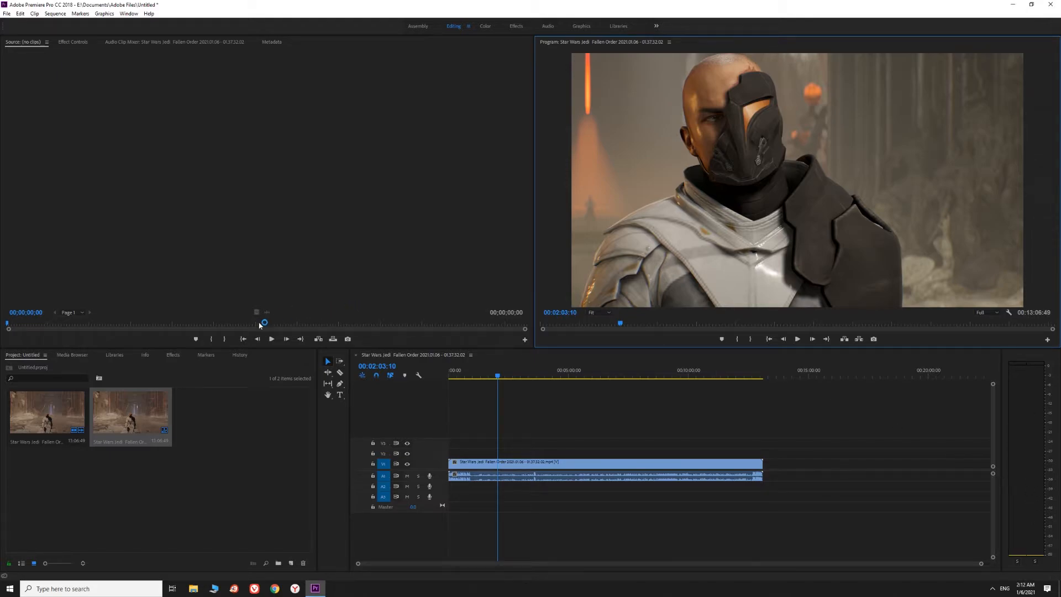
Unlink the timeline clip's video and audio and select its audio part separately.
{"action": "right_click", "coordinate": [547, 469]}
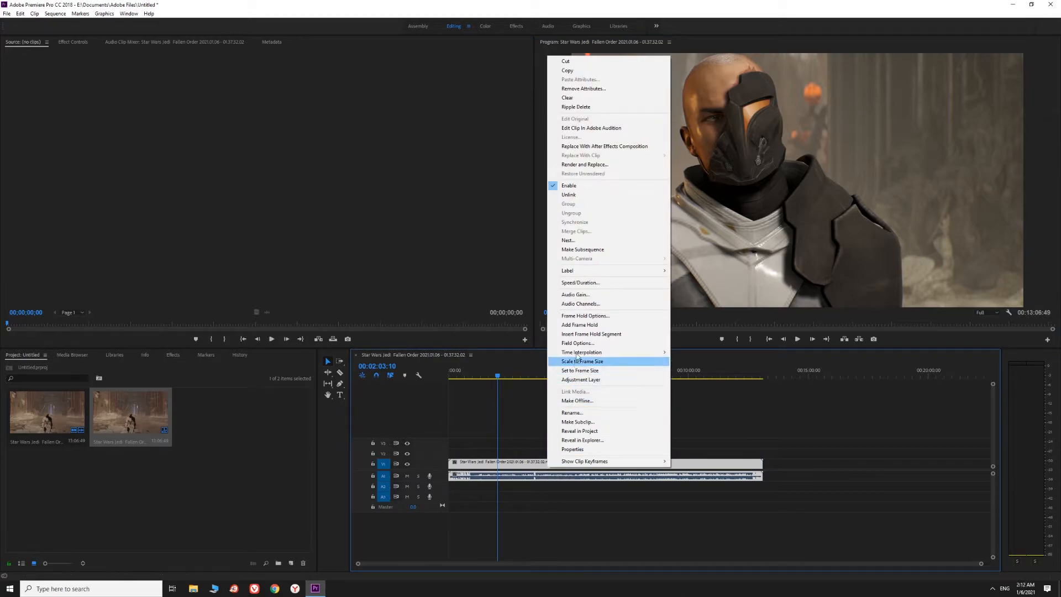
{"action": "left_click", "coordinate": [579, 195]}
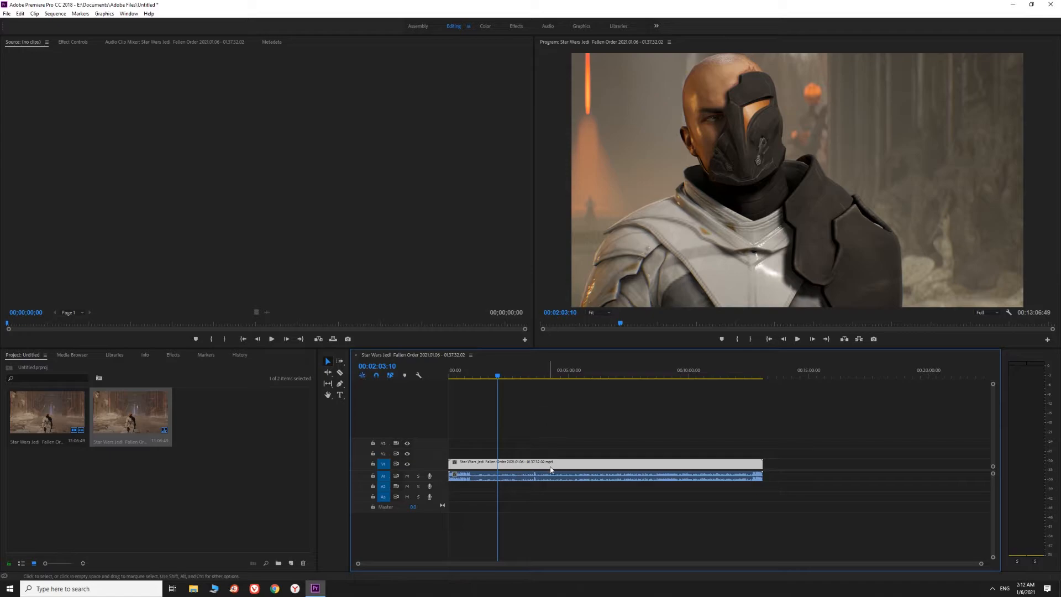
{"action": "mouse_move", "coordinate": [557, 476]}
{"action": "left_mouse_down"}
{"action": "mouse_move", "coordinate": [775, 478]}
{"action": "mouse_move", "coordinate": [557, 478]}
{"action": "left_mouse_up"}
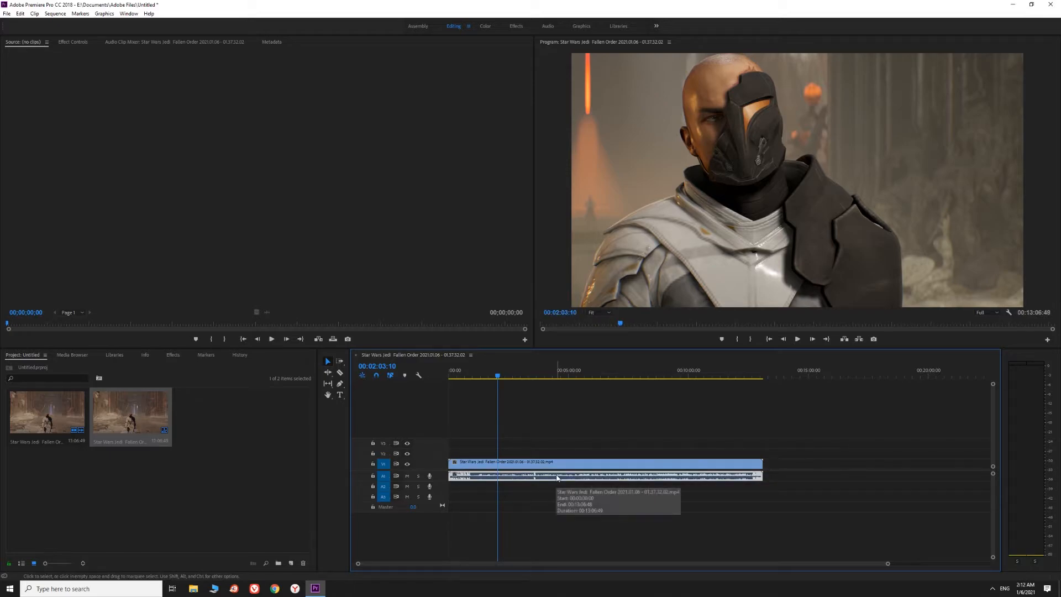
Select both the video and audio parts of the timeline clip and link them back together.
{"action": "left_click", "coordinate": [563, 464], "text": "shift"}
{"action": "right_click", "coordinate": [563, 468]}
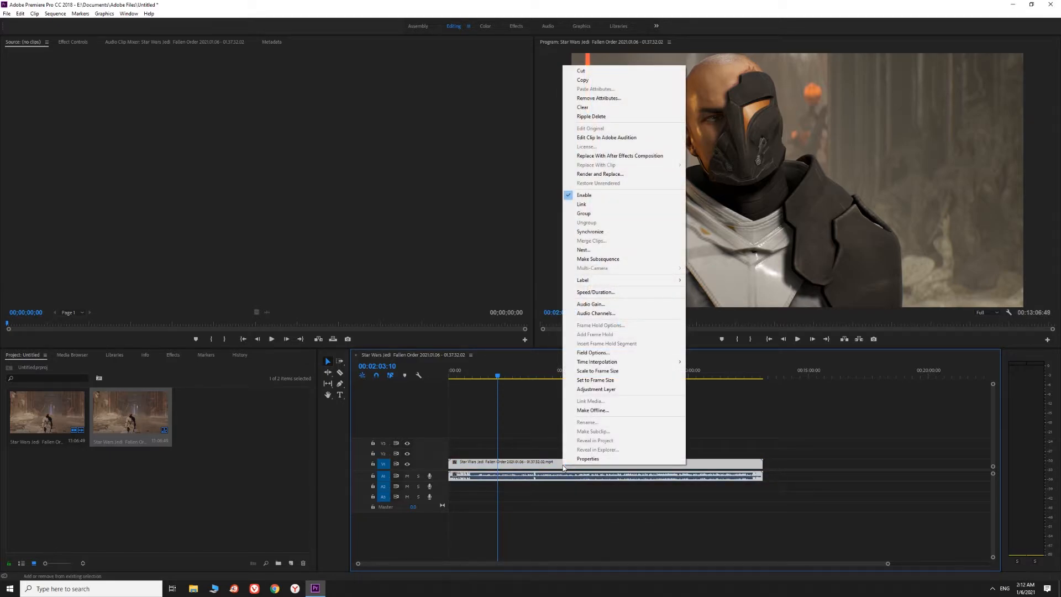
{"action": "left_click", "coordinate": [594, 207]}
{"action": "mouse_move", "coordinate": [611, 477]}
{"action": "left_mouse_down"}
{"action": "mouse_move", "coordinate": [614, 465]}
{"action": "mouse_move", "coordinate": [655, 465]}
{"action": "mouse_move", "coordinate": [615, 464]}
{"action": "left_mouse_up"}
Split the linked clip at 00:06:52:31 with the Razor tool.
{"action": "left_click_drag", "start_coordinate": [498, 376], "coordinate": [614, 397]}
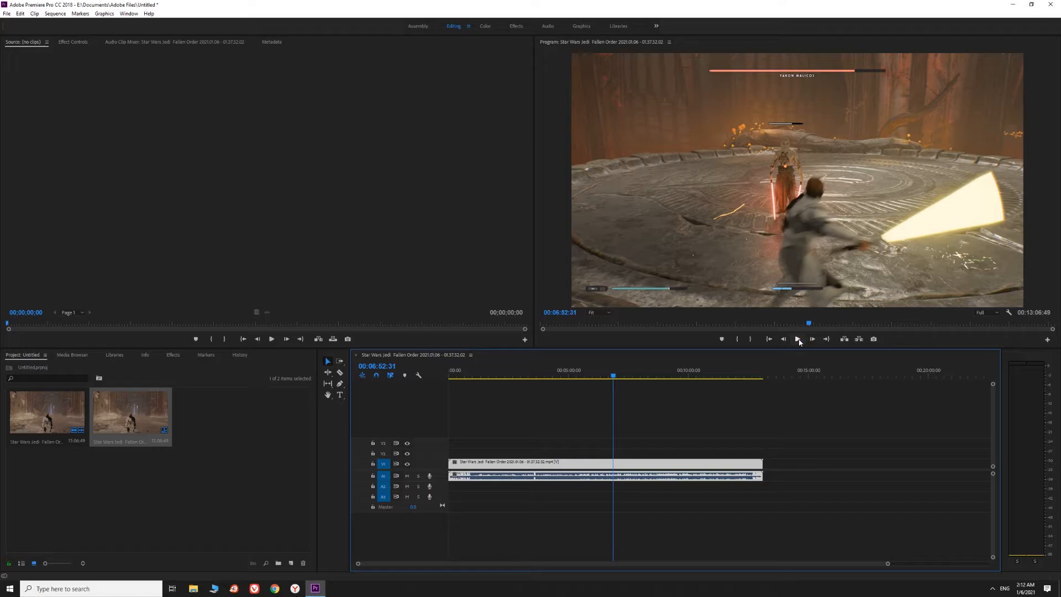
{"action": "left_click", "coordinate": [340, 374]}
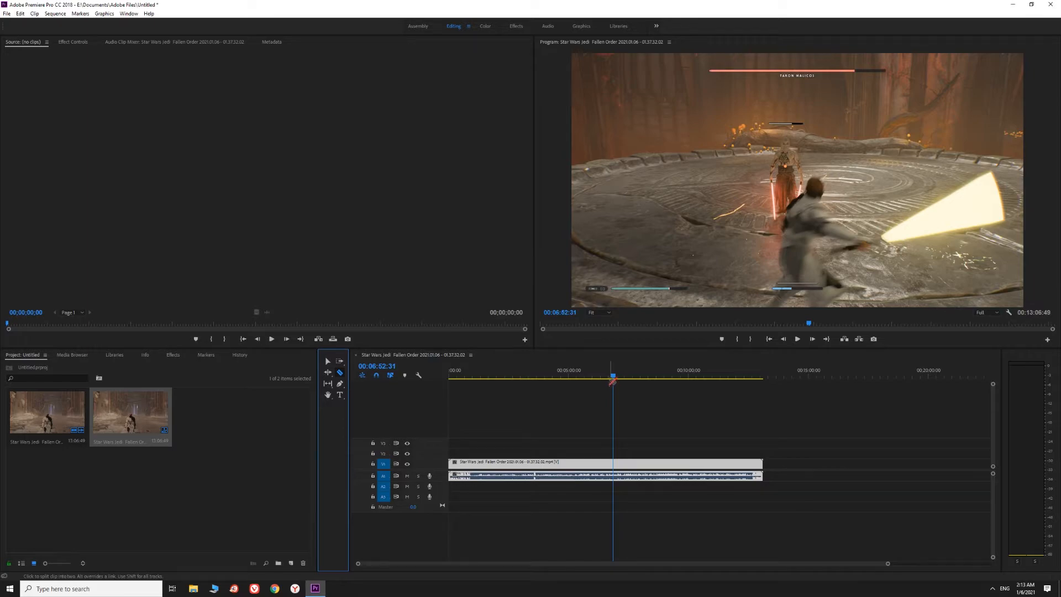
{"action": "left_click", "coordinate": [615, 476]}
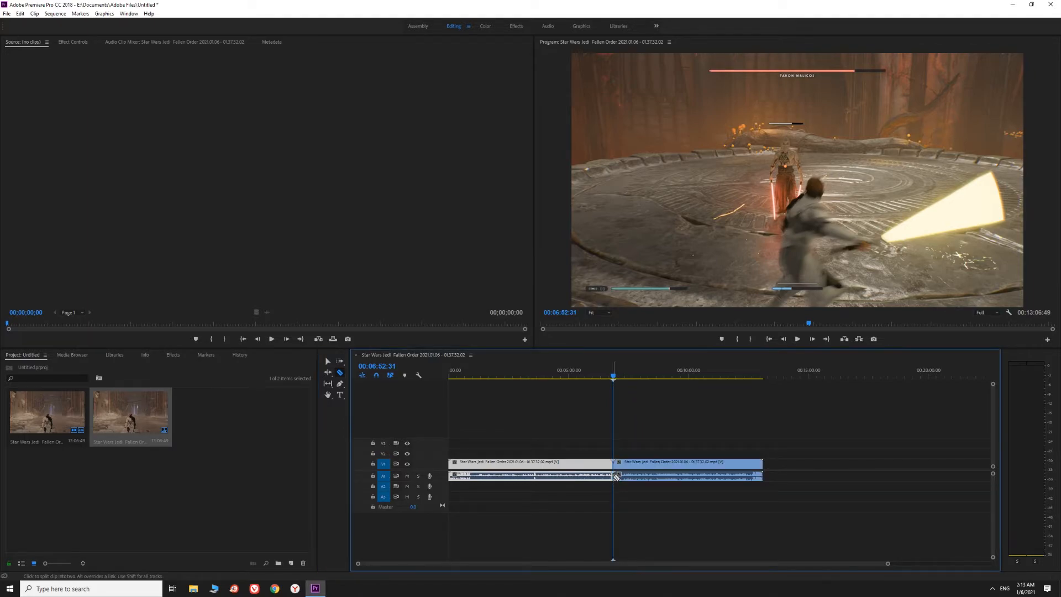
Move the second half of the split clip to start at about 00:12:05, leaving a gap after the first half.
{"action": "left_click", "coordinate": [328, 362]}
{"action": "left_click_drag", "start_coordinate": [684, 468], "coordinate": [809, 473]}
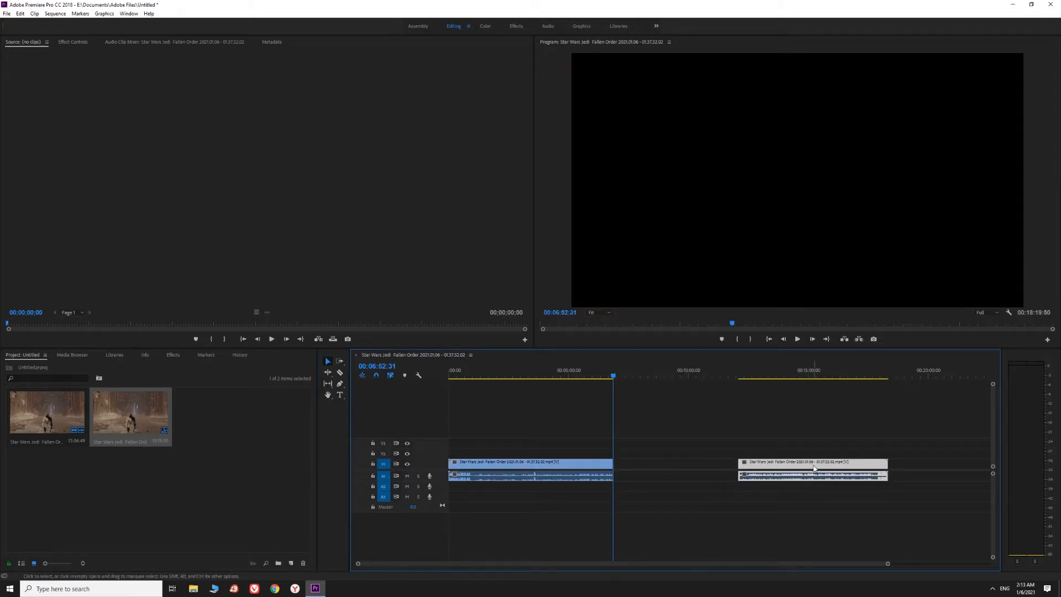
{"action": "left_click", "coordinate": [814, 468], "text": "shift"}
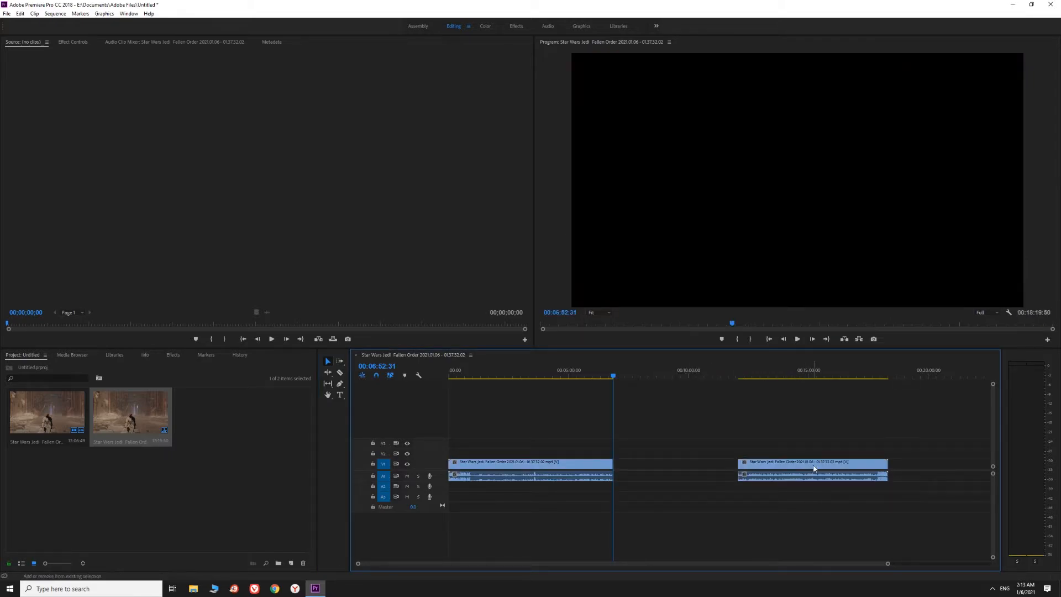
Unlink the video and audio of the separated second clip.
{"action": "left_click", "coordinate": [813, 468]}
{"action": "right_click", "coordinate": [814, 468]}
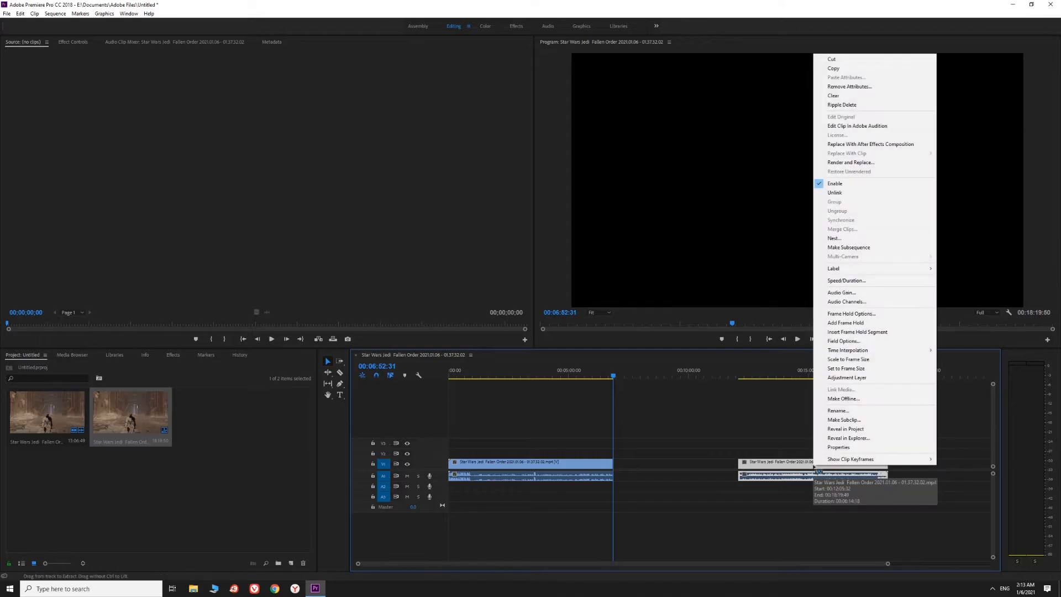
{"action": "left_click", "coordinate": [835, 192]}
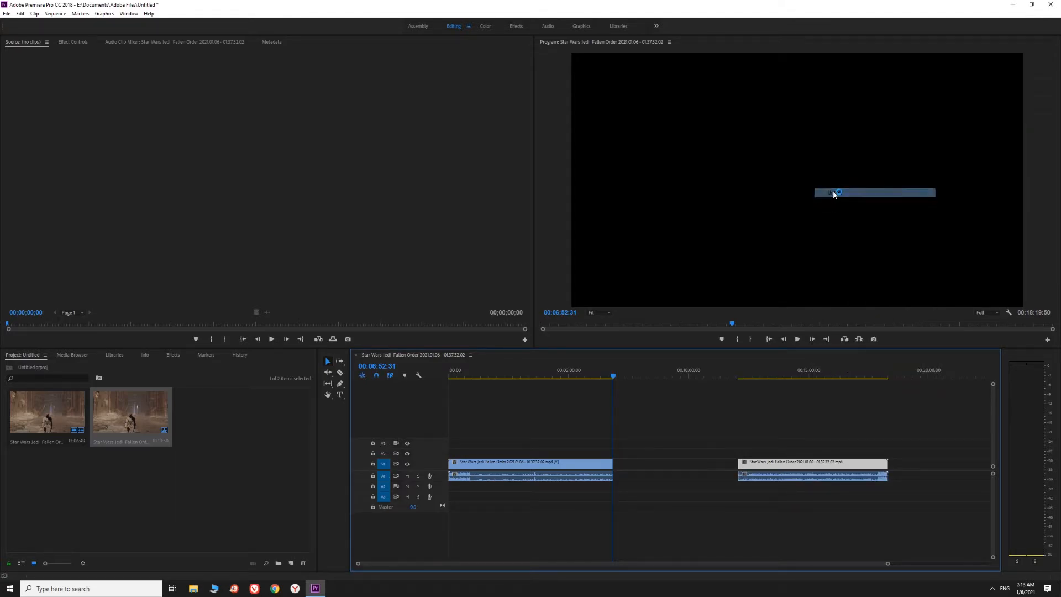
{"action": "left_click", "coordinate": [797, 482]}
{"action": "left_click_drag", "start_coordinate": [797, 482], "coordinate": [819, 454]}
Relink the second clip's video and audio and move it back against the end of the first clip.
{"action": "left_click", "coordinate": [817, 463]}
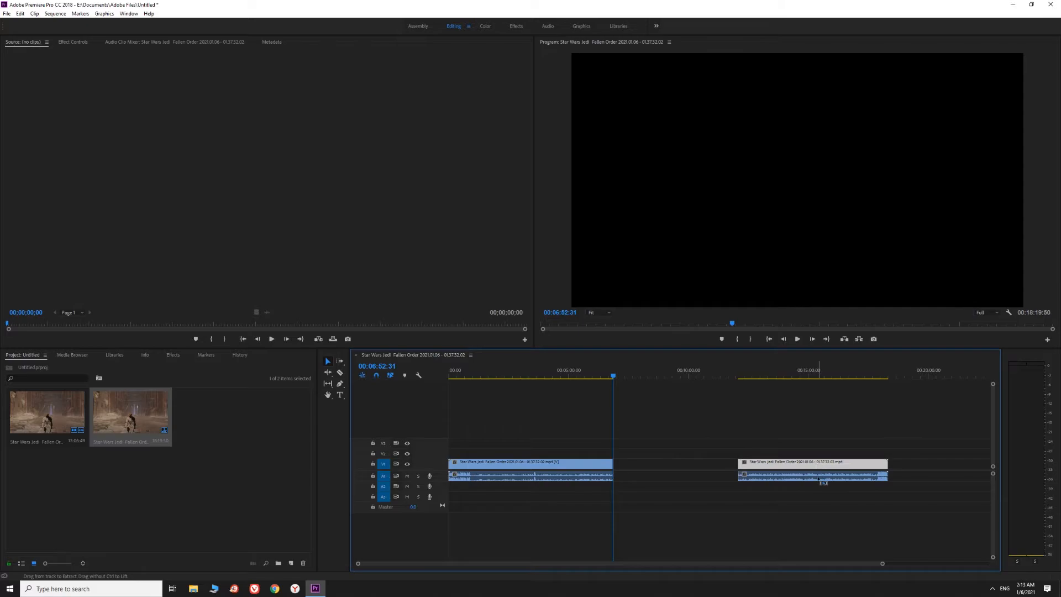
{"action": "left_click", "coordinate": [820, 480], "text": "shift"}
{"action": "right_click", "coordinate": [820, 480]}
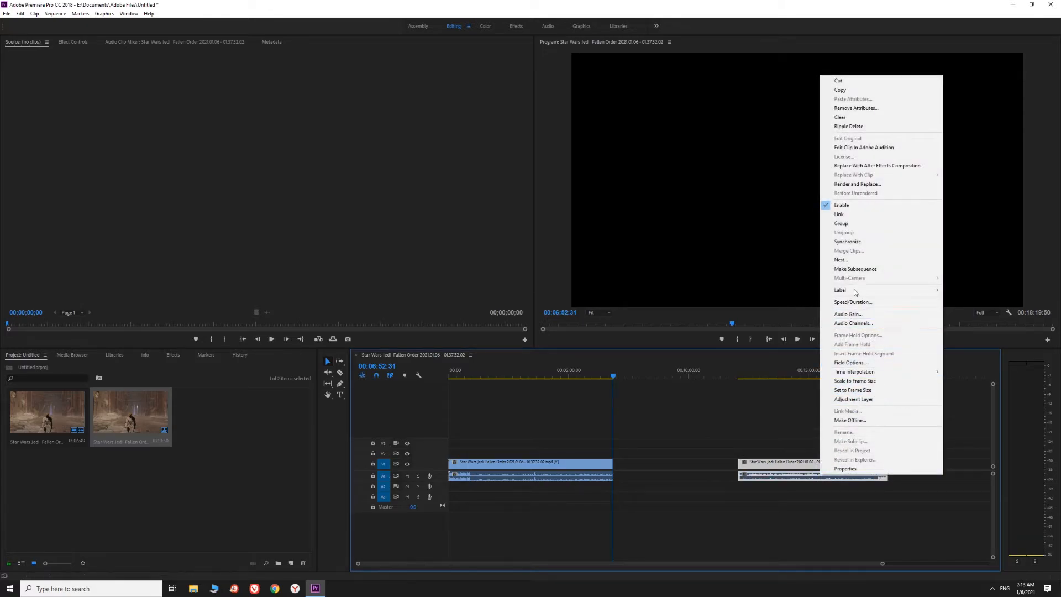
{"action": "left_click", "coordinate": [849, 219]}
{"action": "left_click_drag", "start_coordinate": [816, 464], "coordinate": [611, 469]}
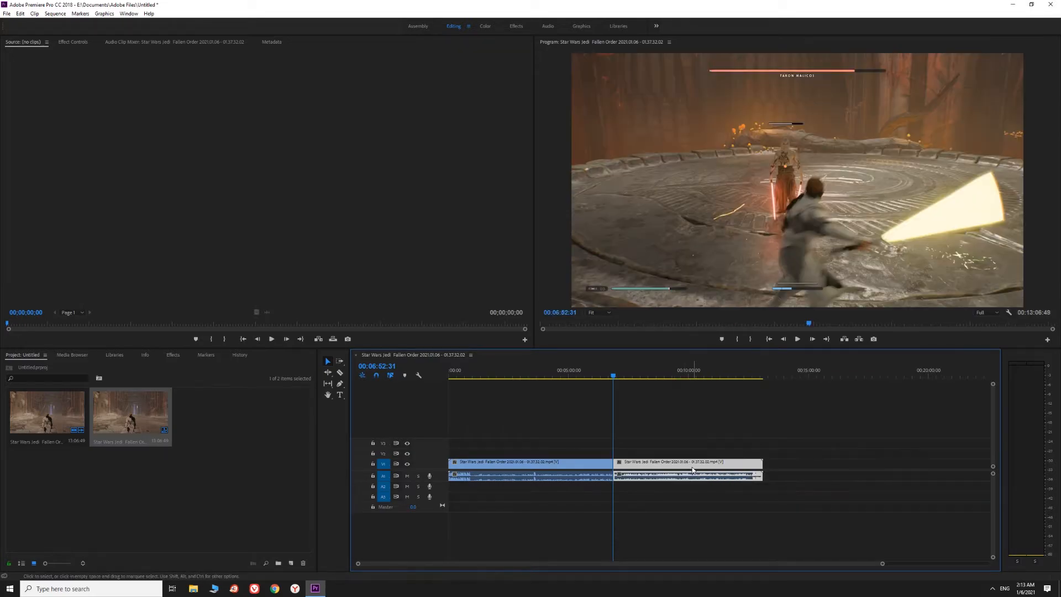
Group the first and second clips on the timeline.
{"action": "left_click", "coordinate": [606, 467]}
{"action": "left_click", "coordinate": [660, 469], "text": "shift"}
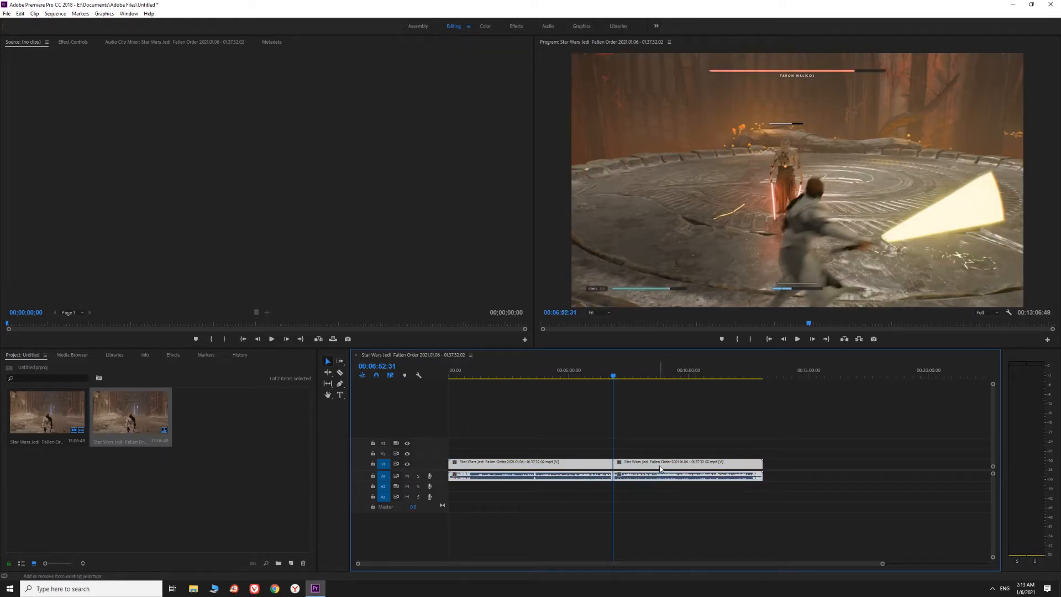
{"action": "right_click", "coordinate": [660, 469]}
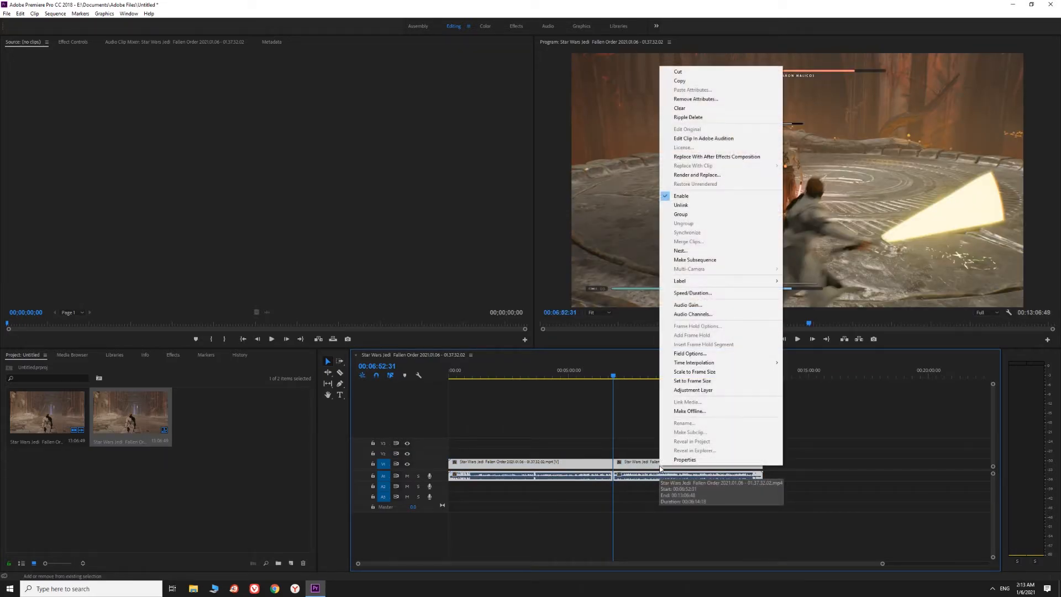
{"action": "left_click", "coordinate": [700, 216]}
{"action": "mouse_move", "coordinate": [679, 469]}
{"action": "left_mouse_down"}
{"action": "mouse_move", "coordinate": [770, 474]}
{"action": "mouse_move", "coordinate": [679, 471]}
{"action": "left_mouse_up"}
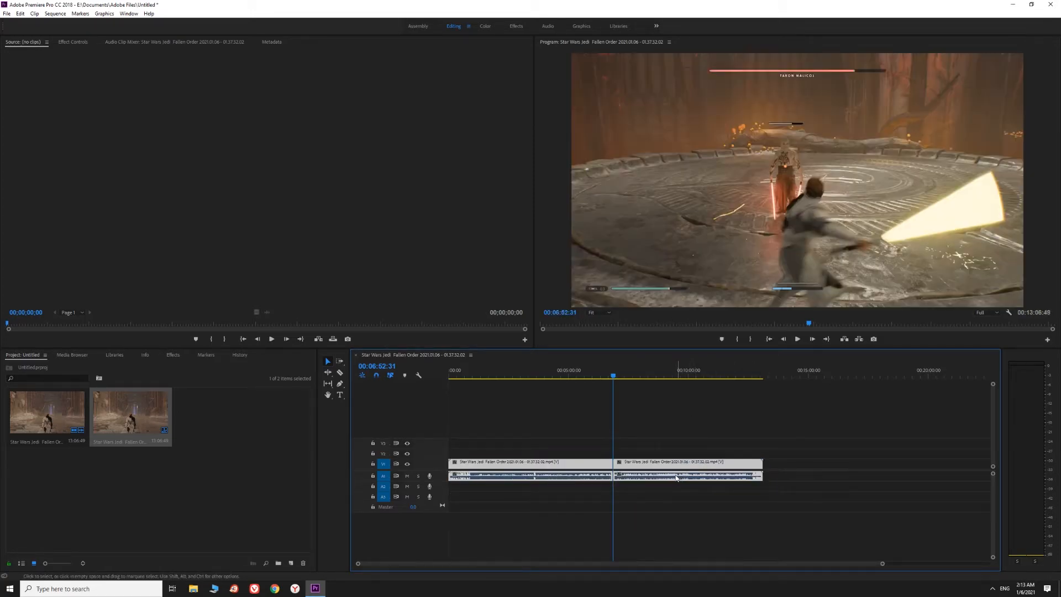
Raise the audio gain of the grouped clips and play the sequence to check the sound.
{"action": "right_click", "coordinate": [584, 467]}
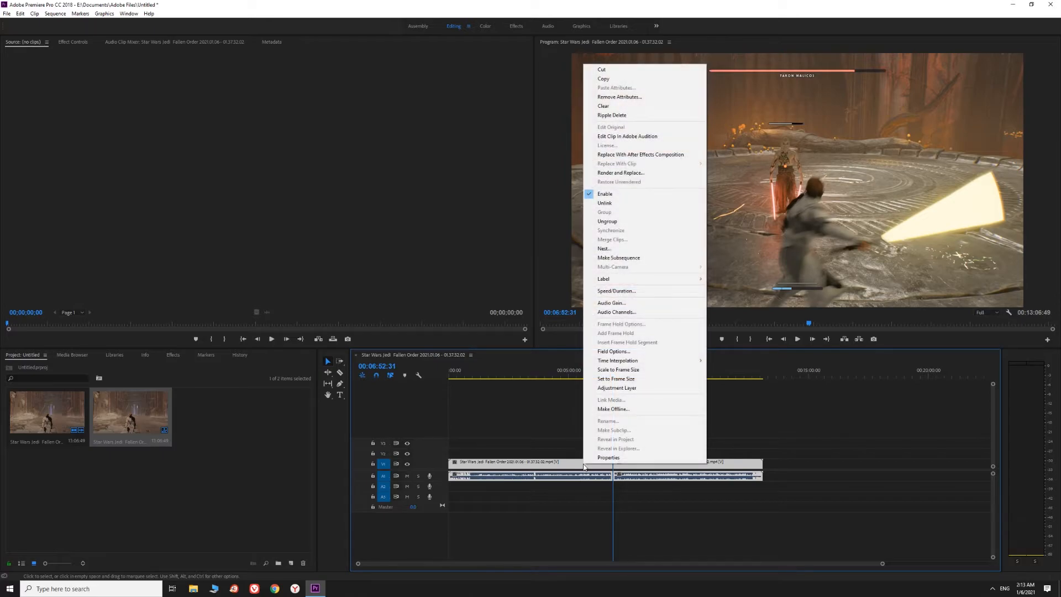
{"action": "left_click", "coordinate": [629, 307]}
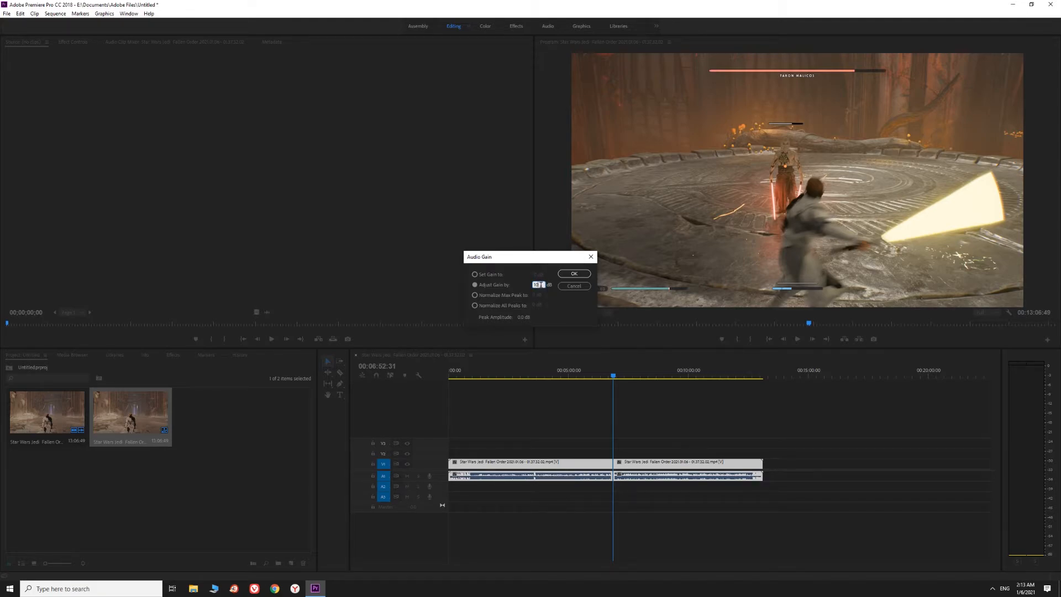
{"action": "left_click", "coordinate": [574, 274]}
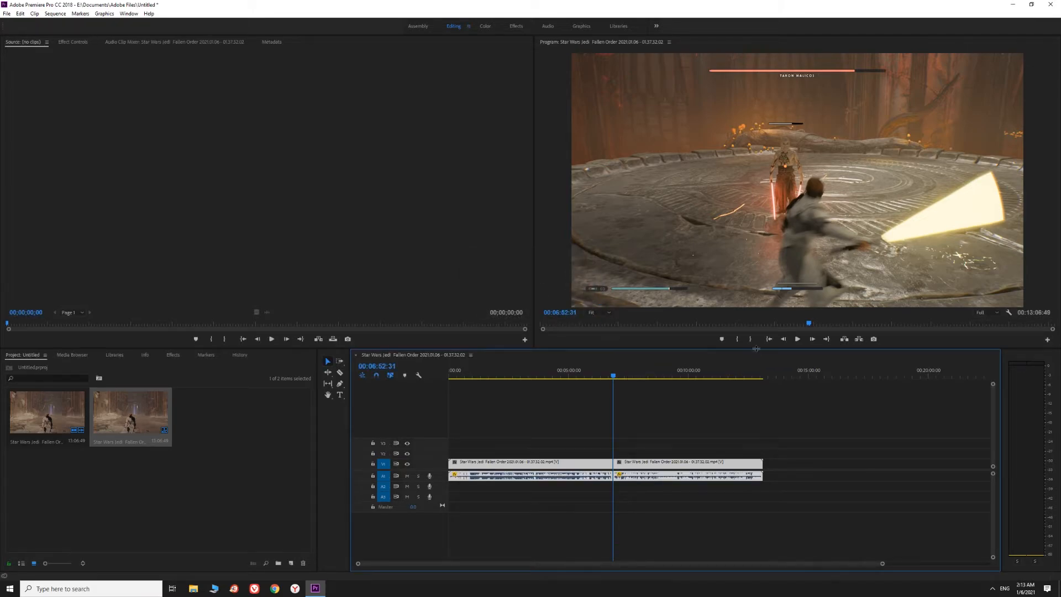
{"action": "left_click", "coordinate": [797, 339]}
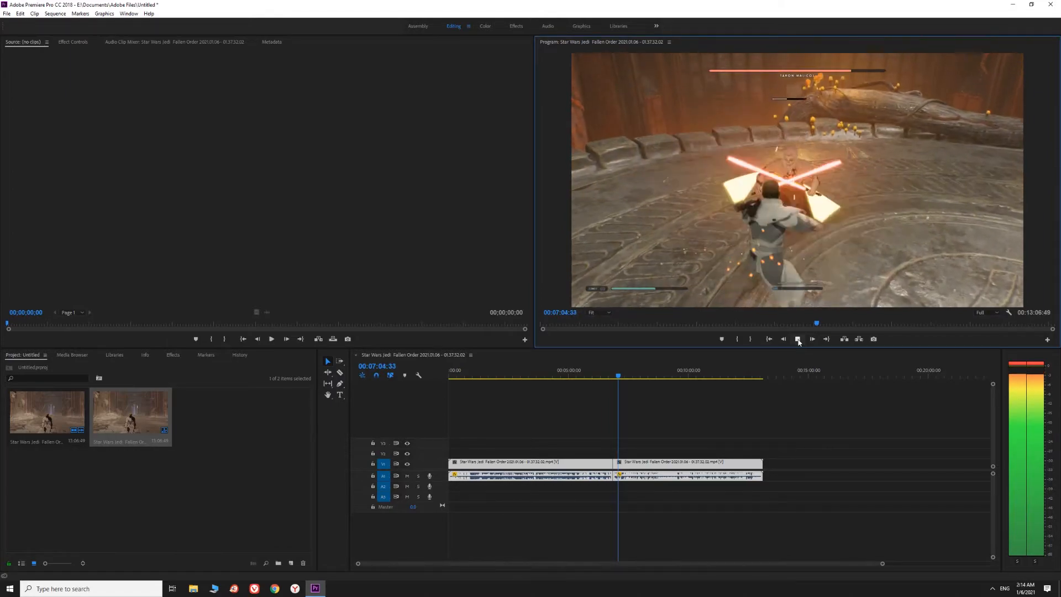
{"action": "left_click", "coordinate": [797, 338]}
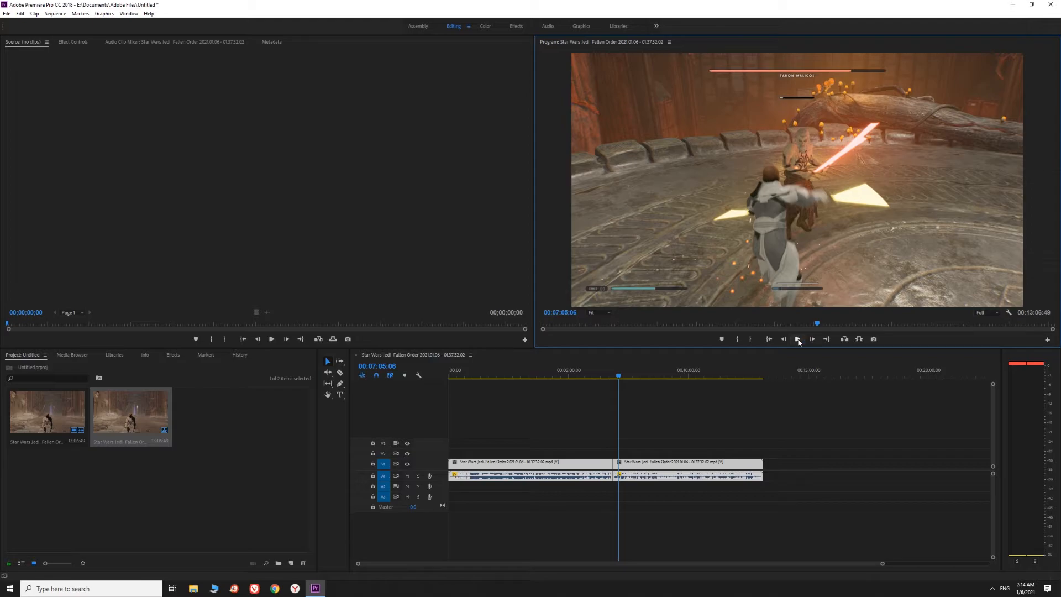
Adjust the audio gain of the grouped clips again and return the playhead to the start of the sequence.
{"action": "left_click", "coordinate": [598, 471]}
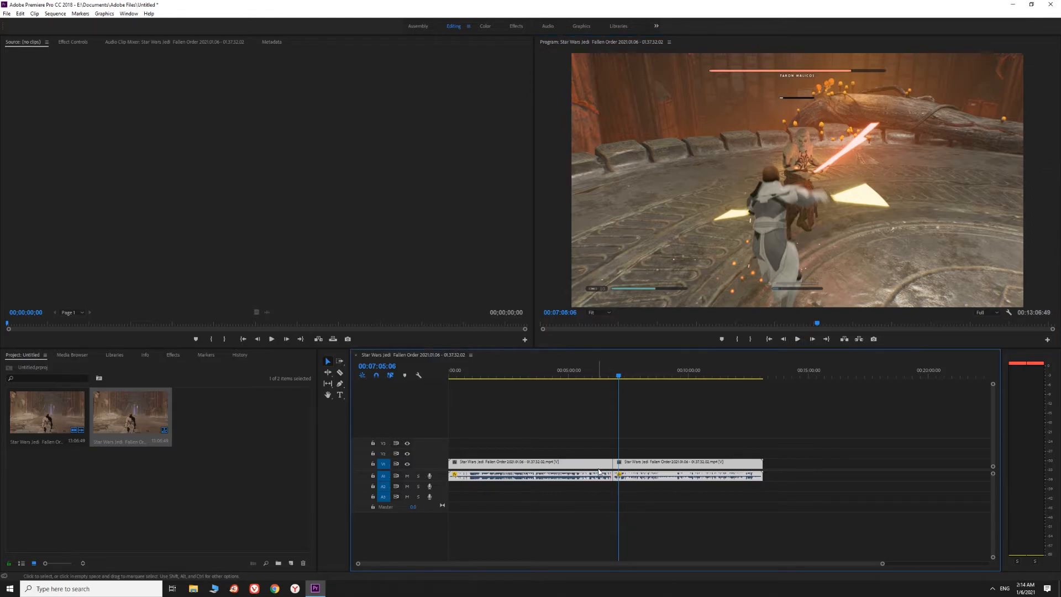
{"action": "right_click", "coordinate": [654, 467]}
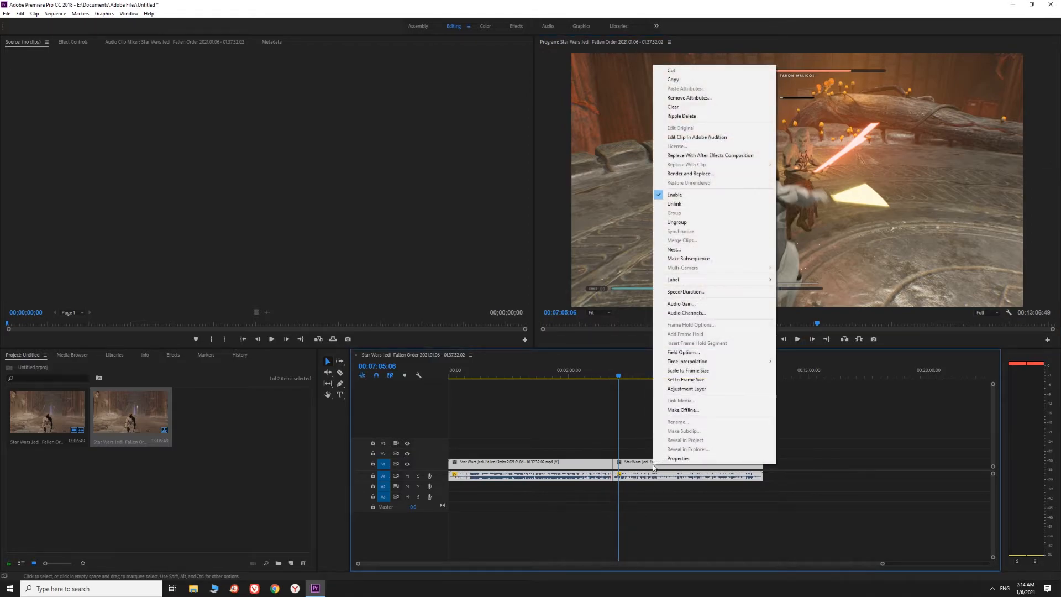
{"action": "left_click", "coordinate": [688, 305]}
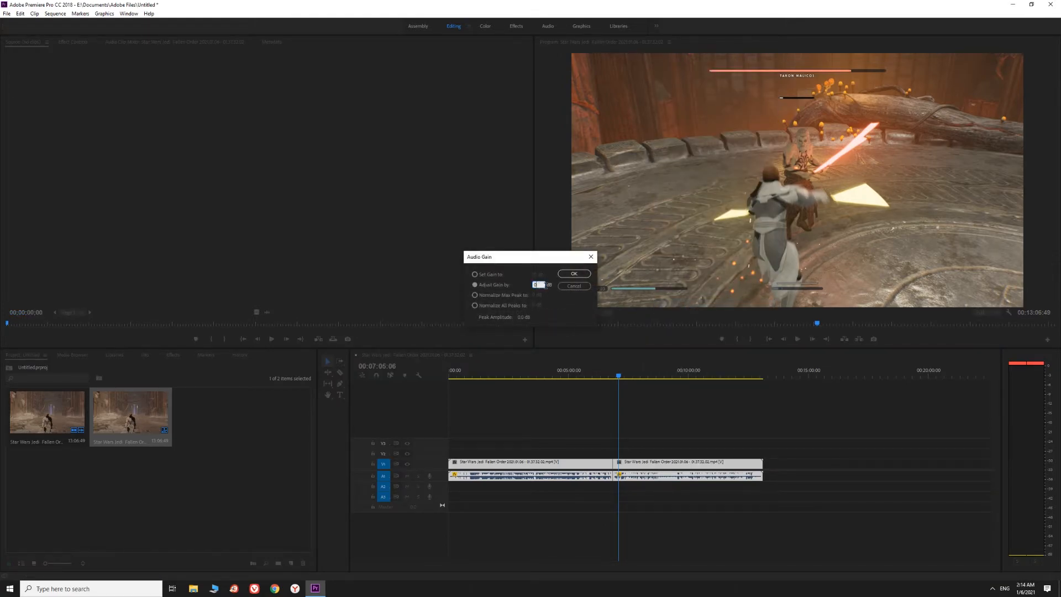
{"action": "left_click", "coordinate": [537, 284]}
{"action": "left_click", "coordinate": [563, 274]}
{"action": "left_click_drag", "start_coordinate": [622, 375], "coordinate": [452, 391]}
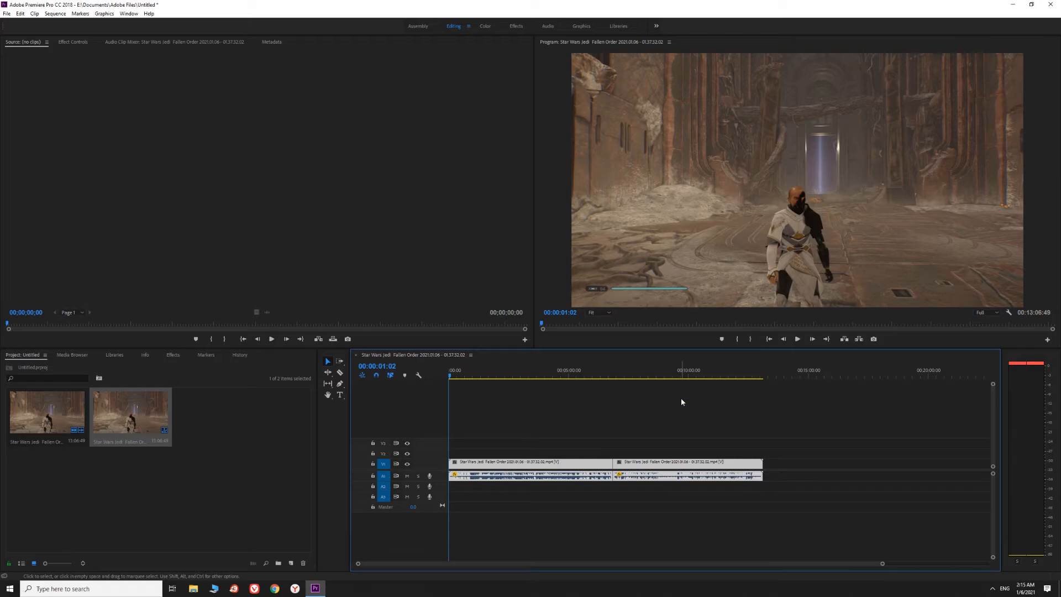
Open the media export settings for the sequence and choose the YouTube 2160p 4K preset.
{"action": "left_click", "coordinate": [6, 14]}
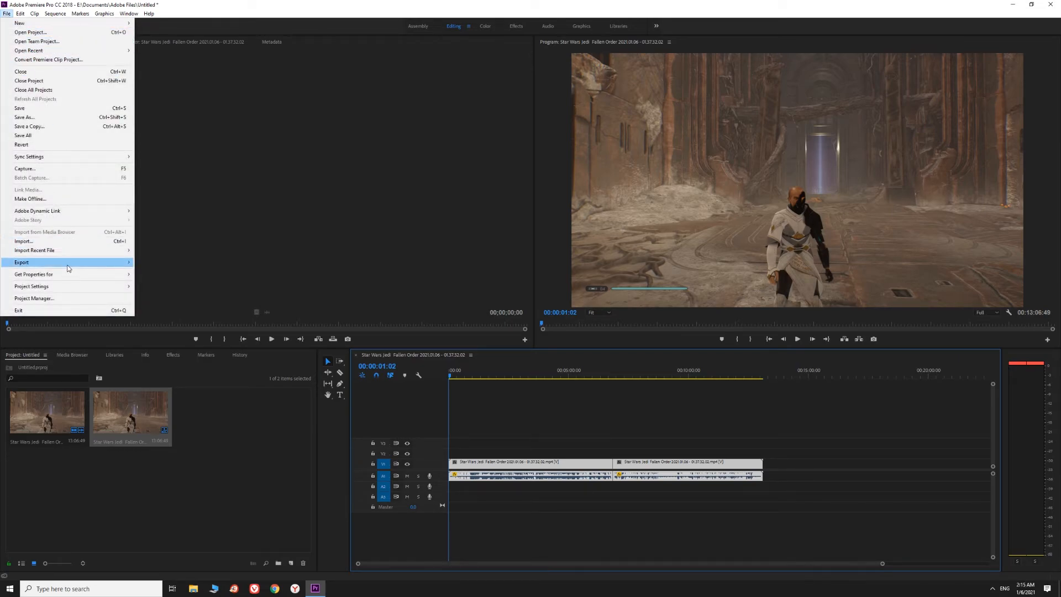
{"action": "mouse_move", "coordinate": [68, 267]}
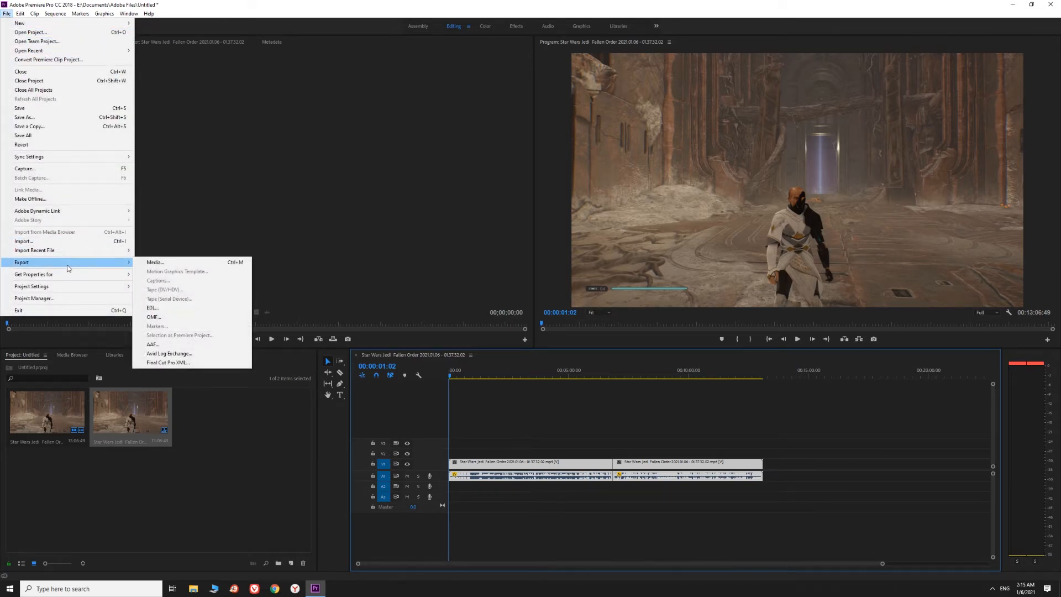
{"action": "left_click", "coordinate": [161, 263]}
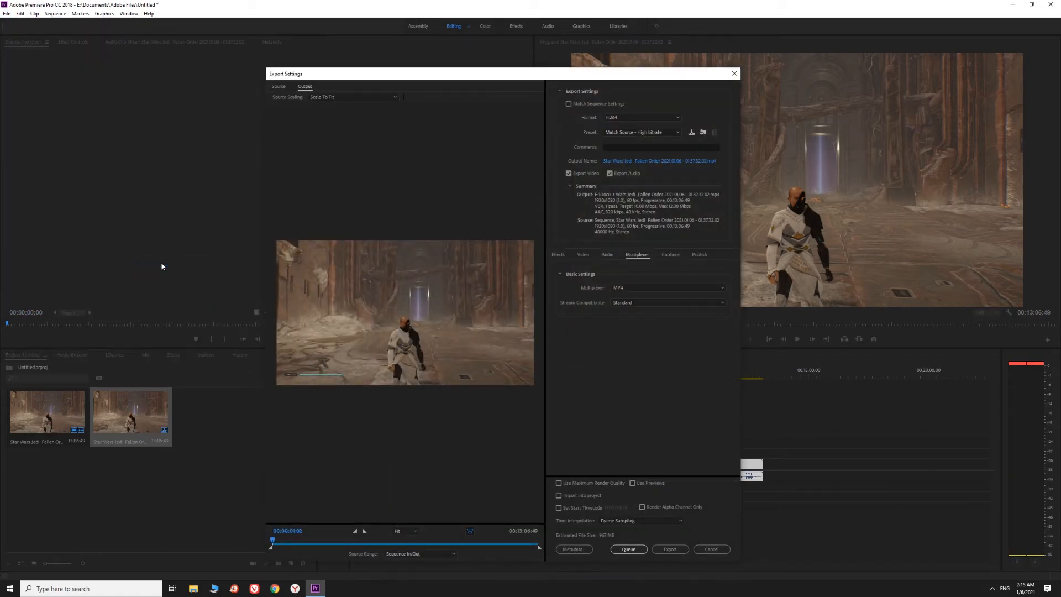
{"action": "left_click", "coordinate": [641, 132]}
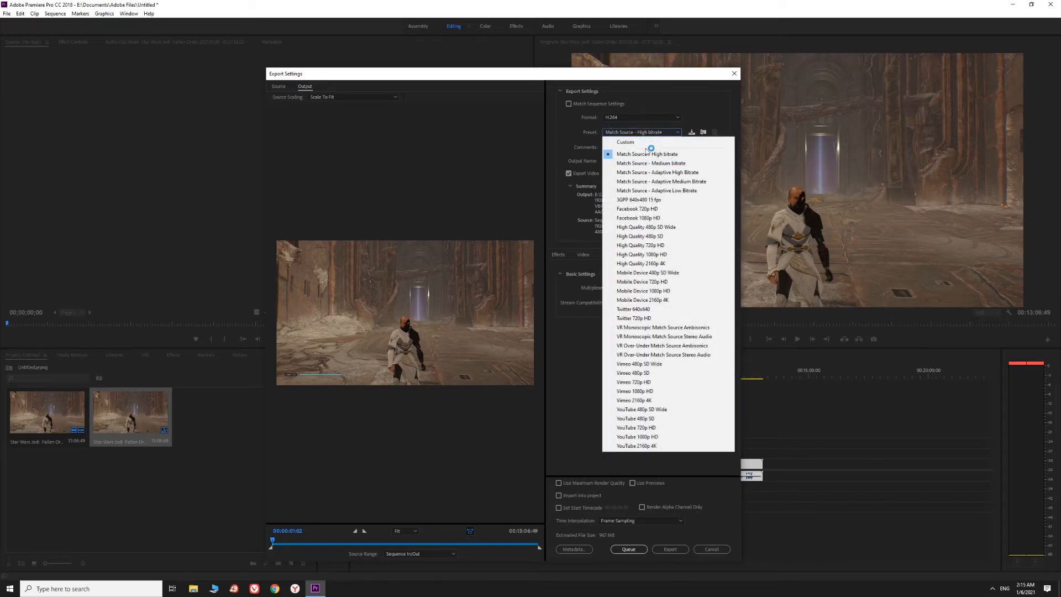
{"action": "left_click", "coordinate": [652, 420]}
{"action": "left_click", "coordinate": [646, 447]}
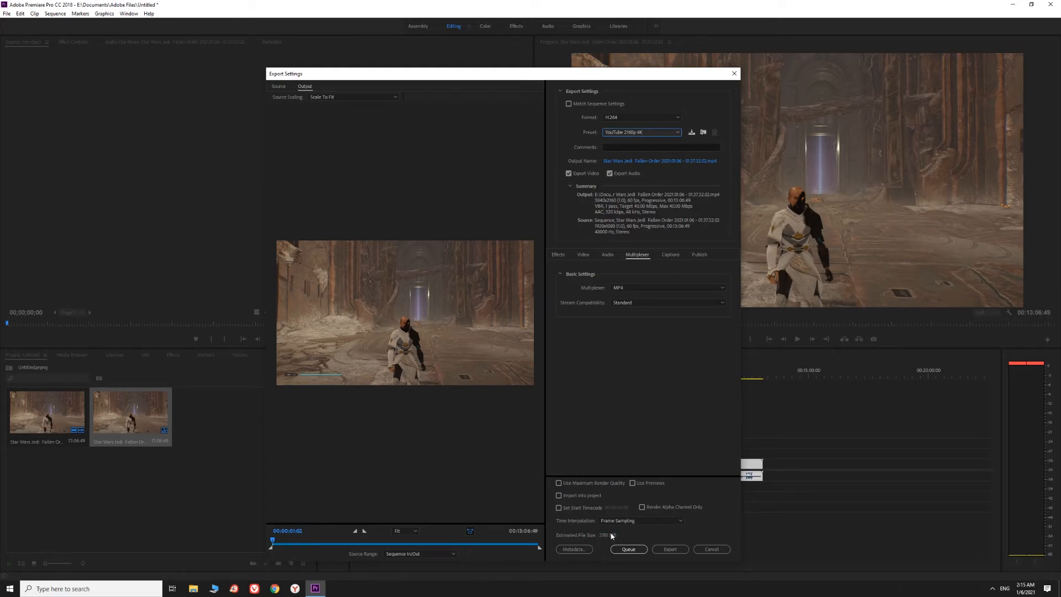
Change the export preset to YouTube 1080p HD and send the sequence to the encoding queue.
{"action": "left_click", "coordinate": [644, 138]}
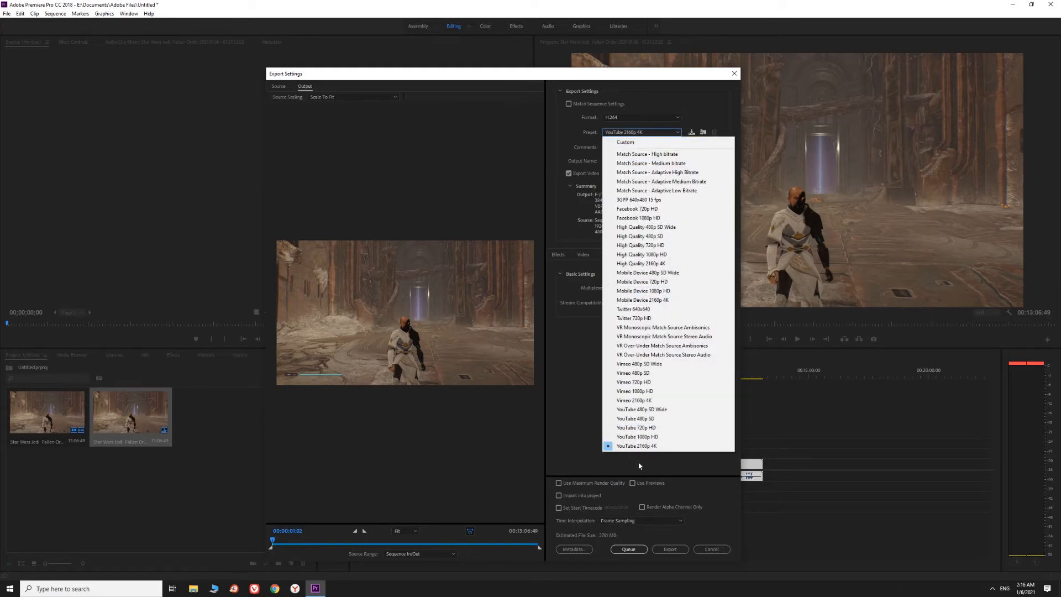
{"action": "left_click", "coordinate": [655, 438]}
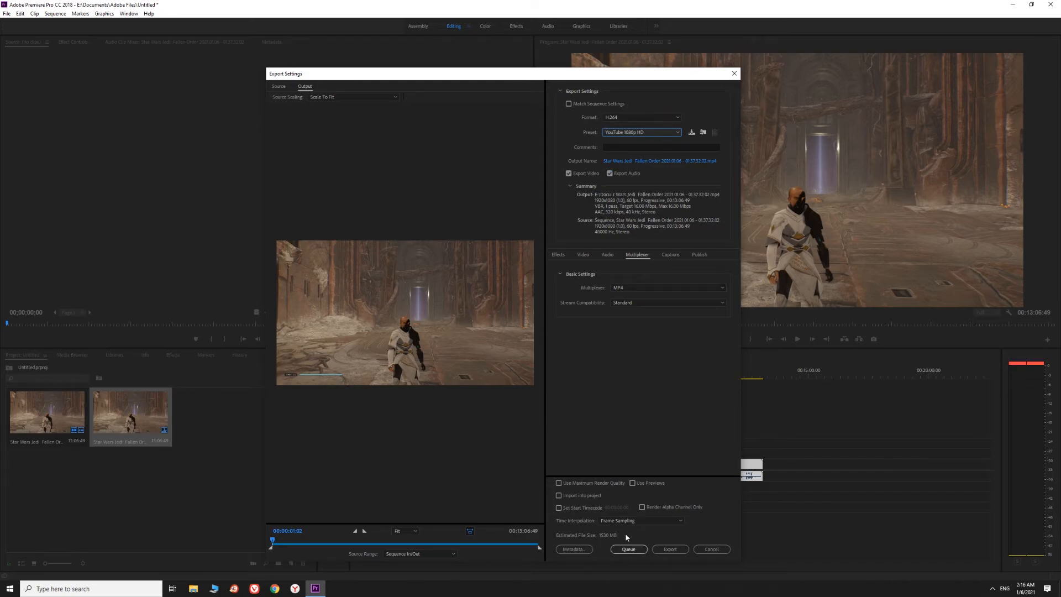
{"action": "left_click", "coordinate": [637, 550]}
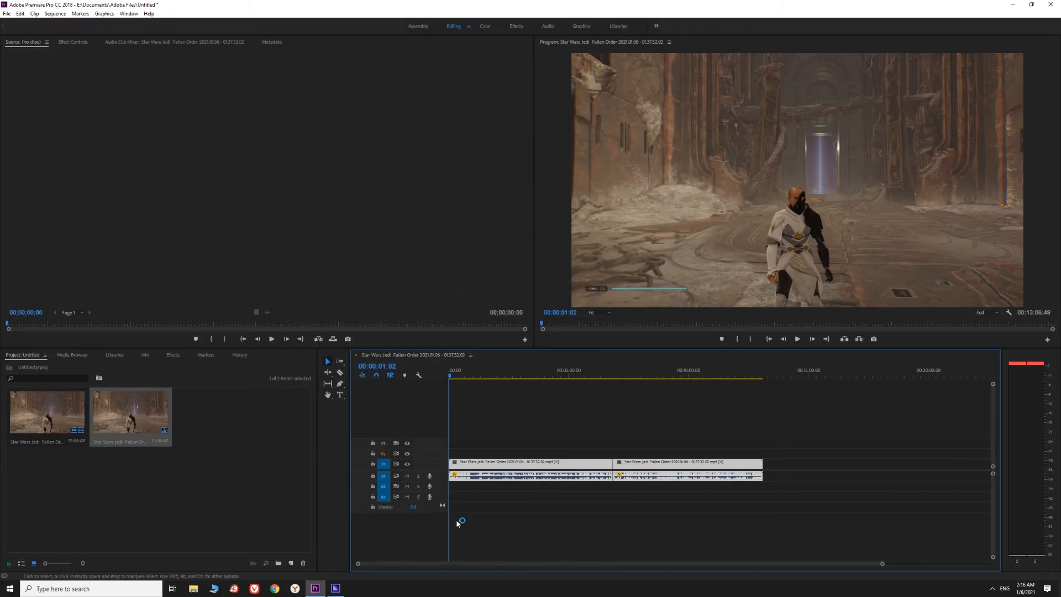
Switch to Adobe Media Encoder and start encoding the queued sequence.
{"action": "left_click", "coordinate": [336, 588]}
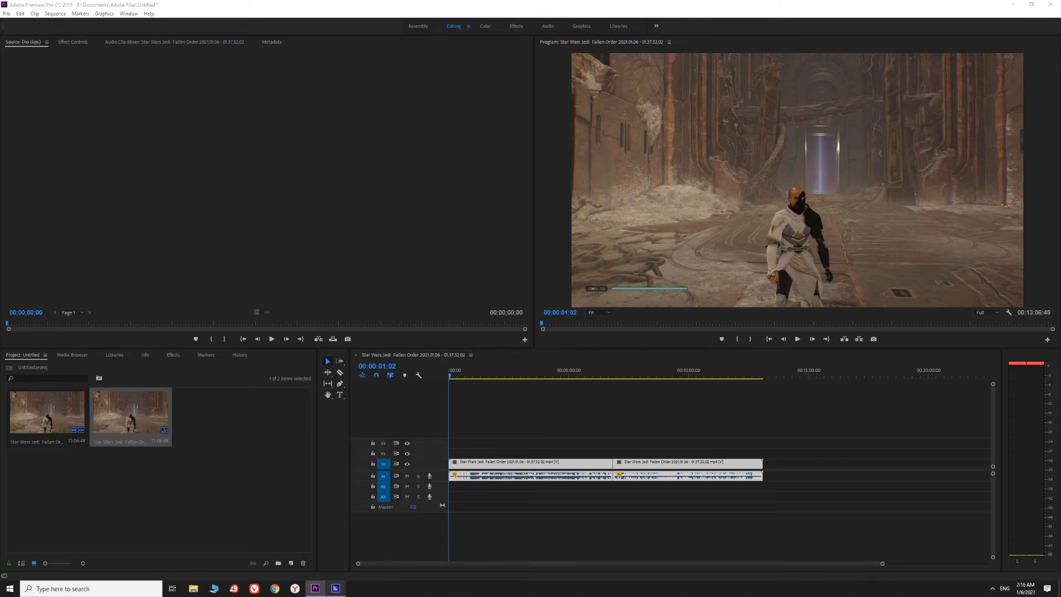
{"action": "mouse_move", "coordinate": [336, 587]}
{"action": "mouse_move", "coordinate": [339, 561]}
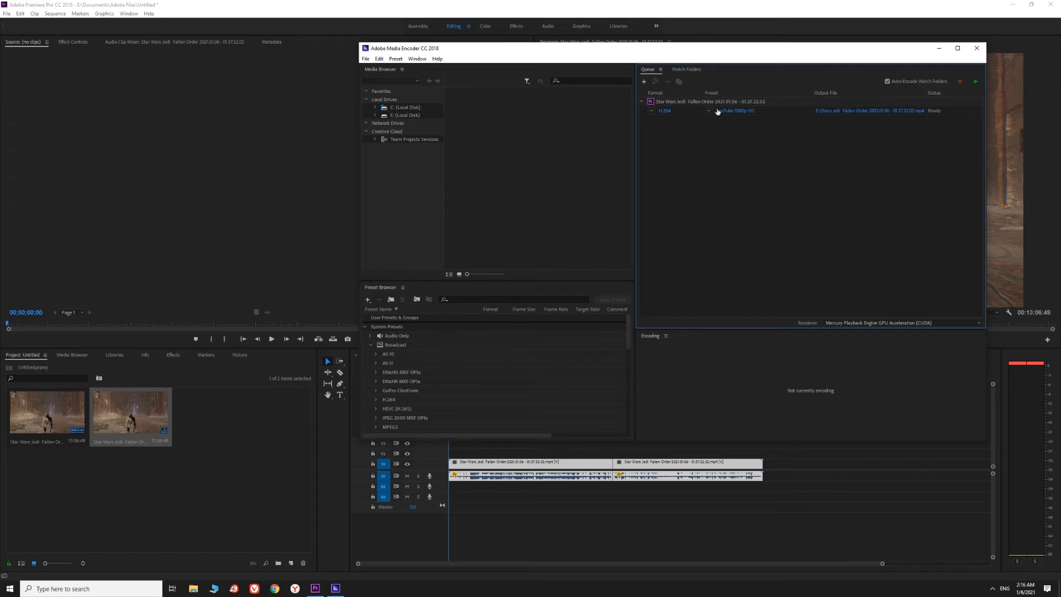
{"action": "left_click", "coordinate": [975, 82]}
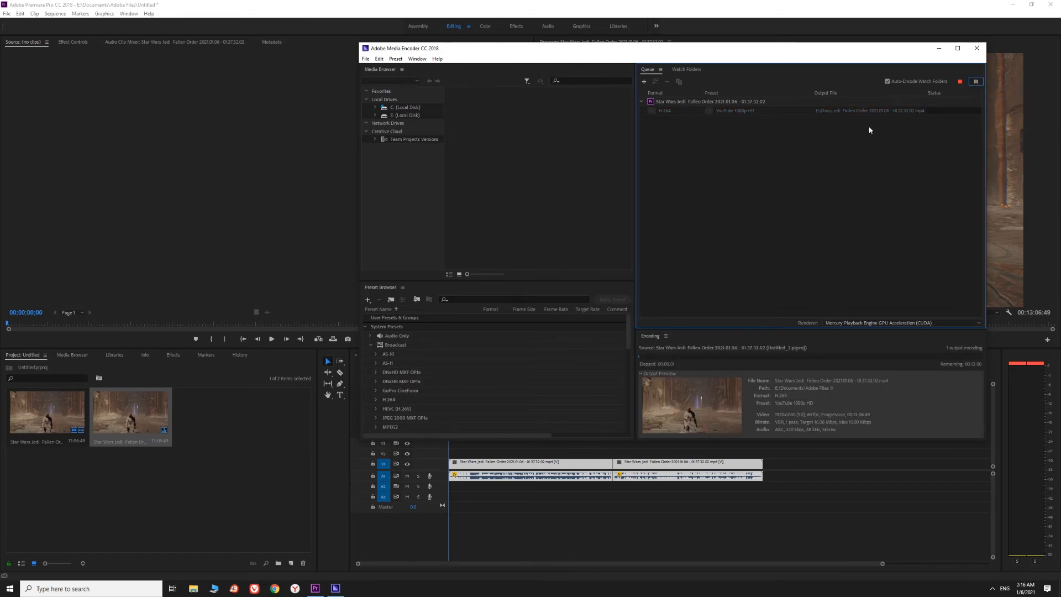